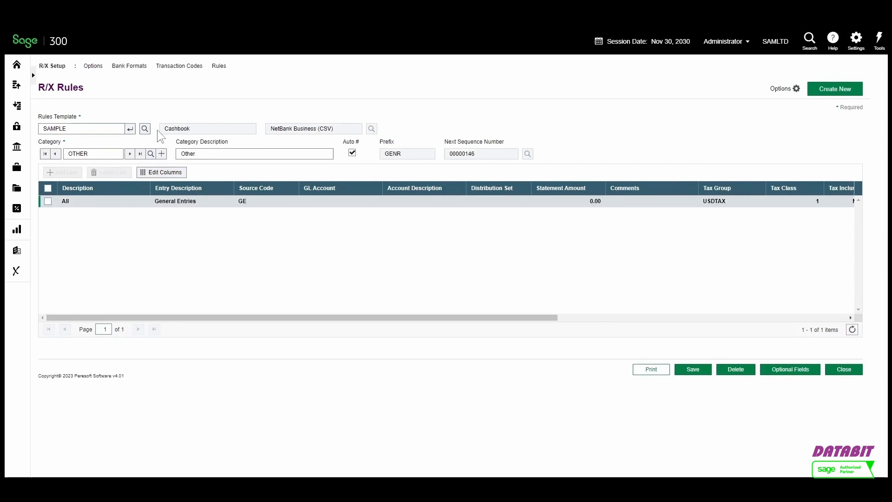
Browse through the rule categories and open the AP category of the SAMPLE rules template
{"action": "left_click", "coordinate": [130, 154]}
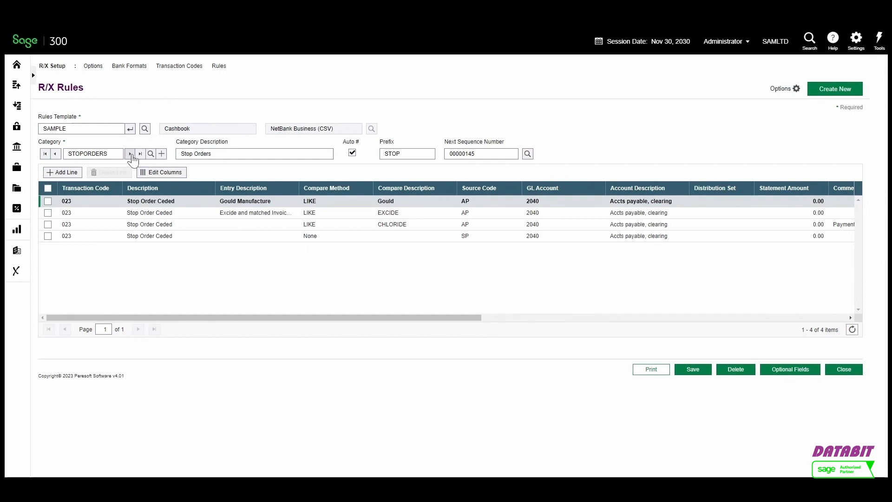
{"action": "left_click", "coordinate": [130, 155]}
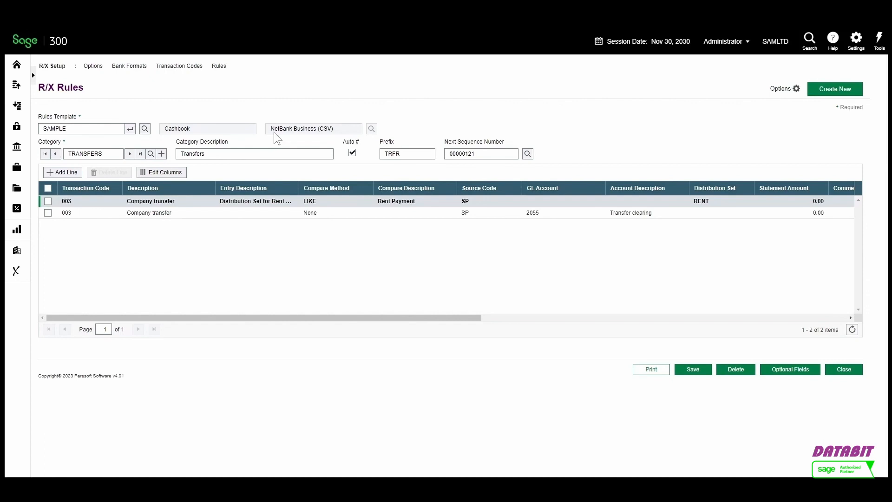
{"action": "left_click", "coordinate": [99, 154]}
{"action": "type", "text": "AP"}
{"action": "key", "text": "Tab"}
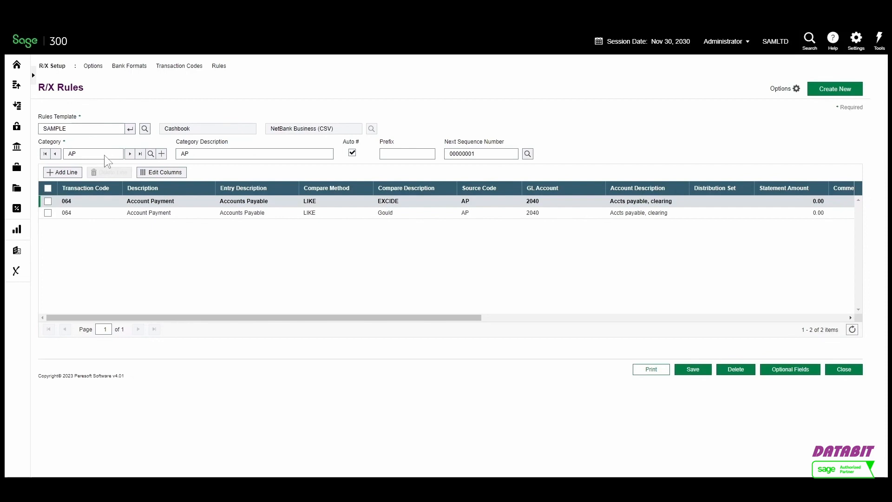
Review the compare method options on the first AP rule and save the AP category rules
{"action": "left_click", "coordinate": [306, 204]}
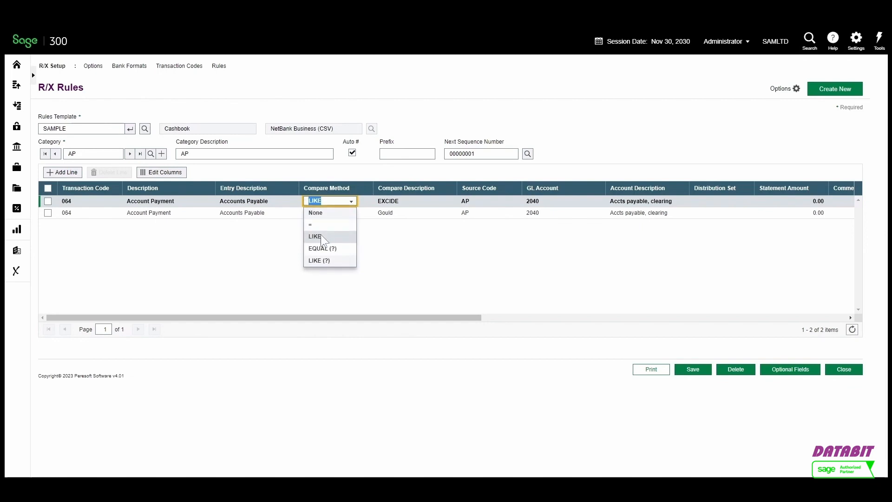
{"action": "left_click", "coordinate": [679, 370]}
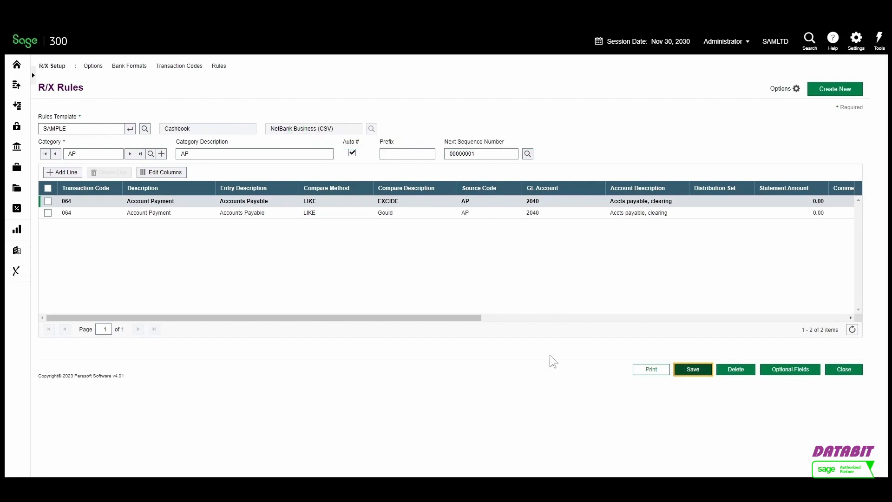
Open RecXpress Import and import the statement file RecXpressSampleImport.csv for bank SEATAC
{"action": "left_click", "coordinate": [15, 271]}
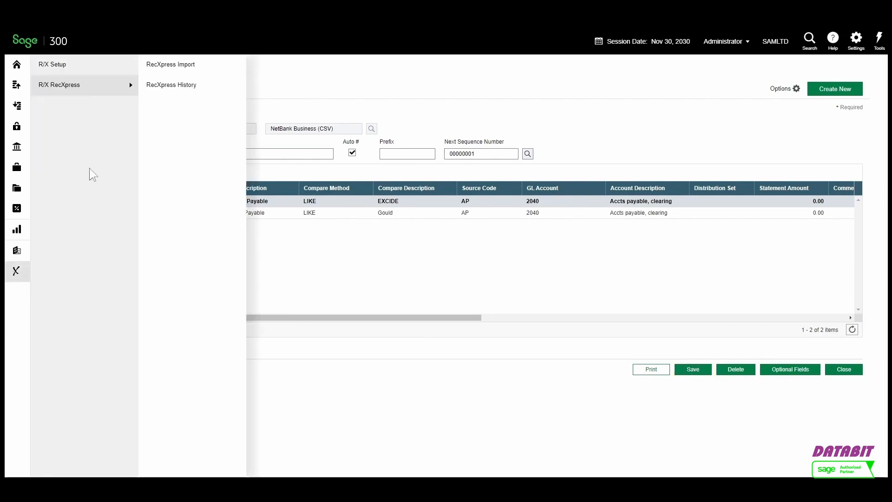
{"action": "left_click", "coordinate": [169, 70]}
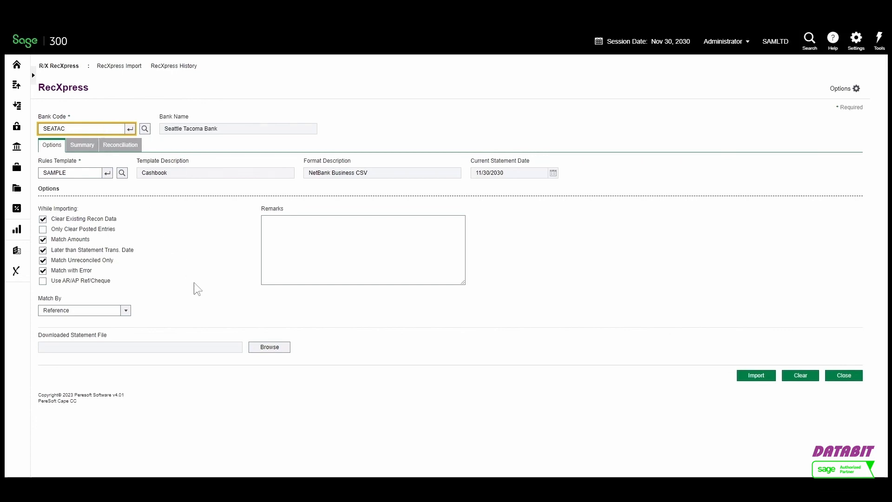
{"action": "left_click", "coordinate": [255, 347]}
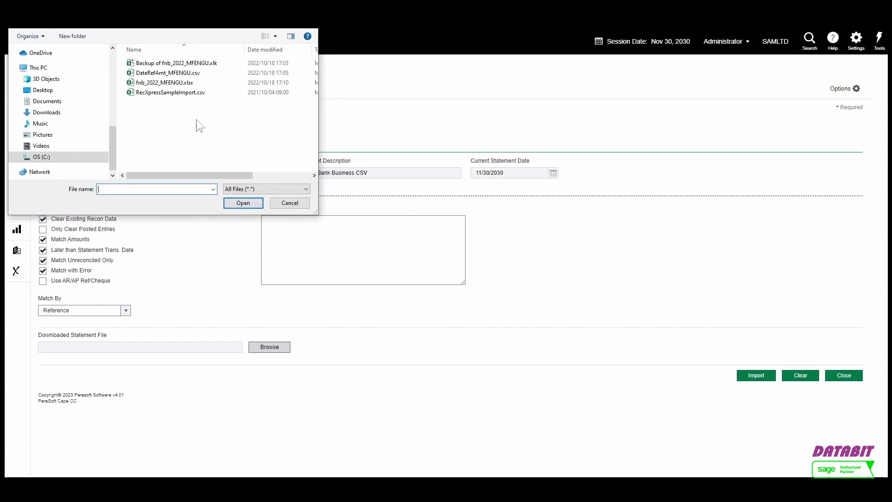
{"action": "left_click", "coordinate": [193, 93]}
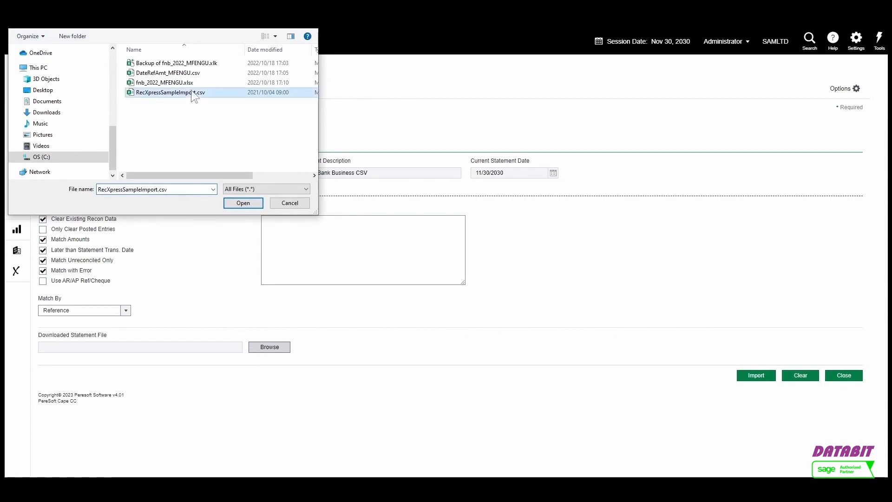
{"action": "left_click", "coordinate": [242, 202]}
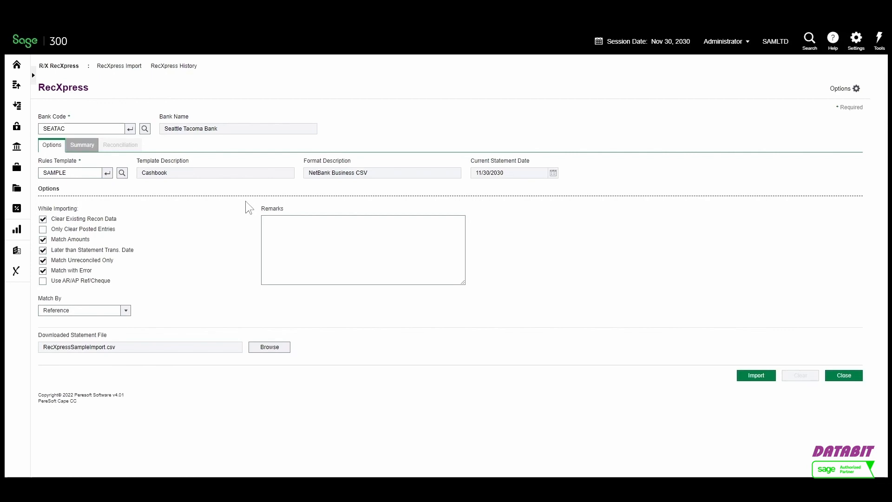
{"action": "left_click", "coordinate": [738, 377]}
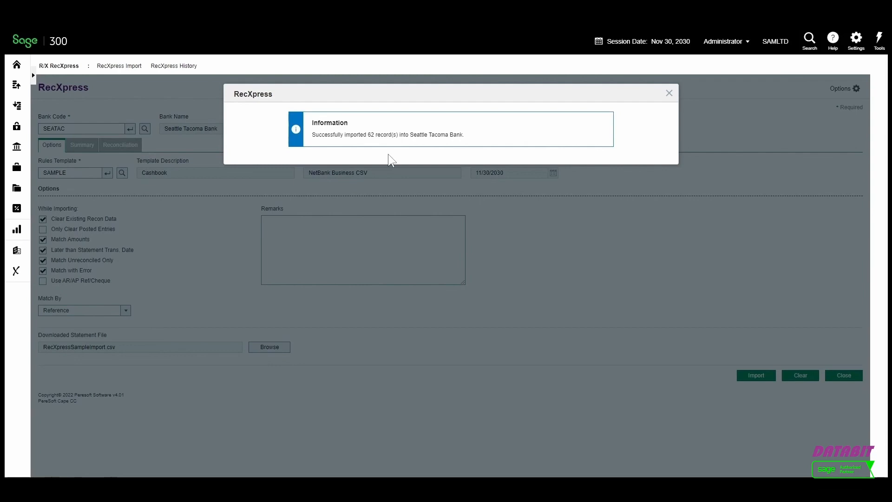
{"action": "left_click", "coordinate": [668, 93]}
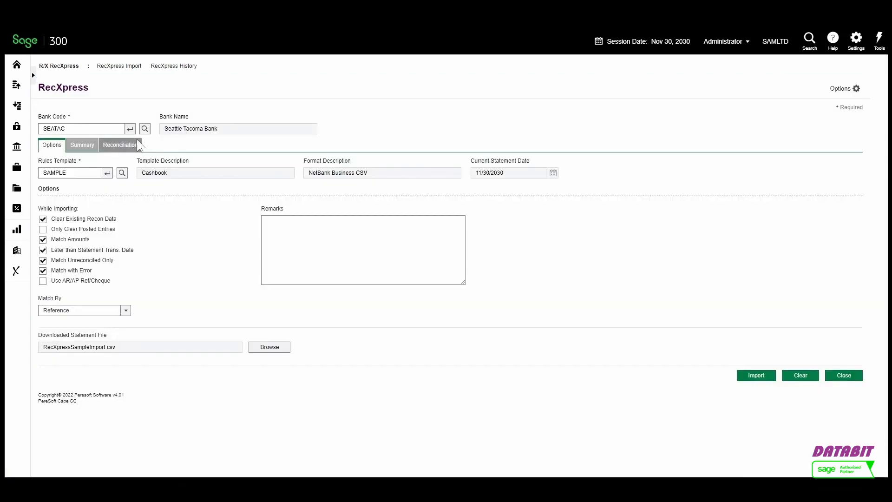
Open the Reconciliation tab and display only Correctly Matched bank statement transactions, inspecting a matched line
{"action": "left_click", "coordinate": [140, 143]}
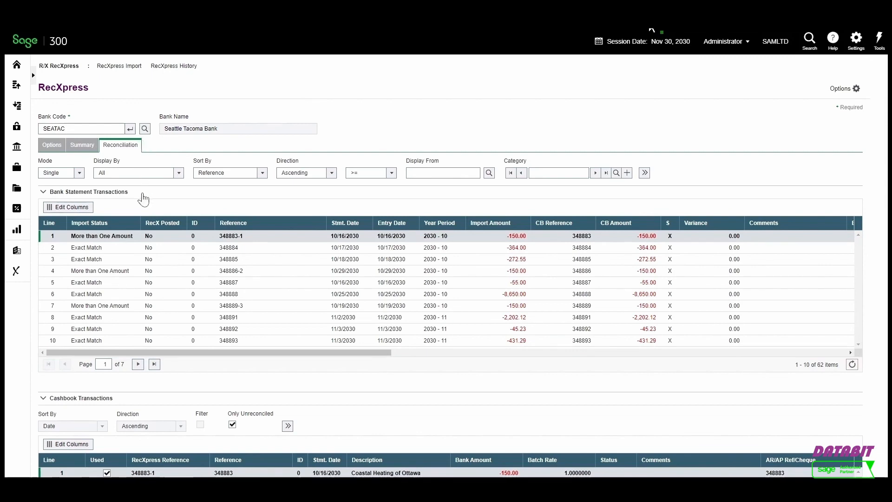
{"action": "scroll", "coordinate": [143, 199], "scroll_direction": "down", "scroll_amount": 2}
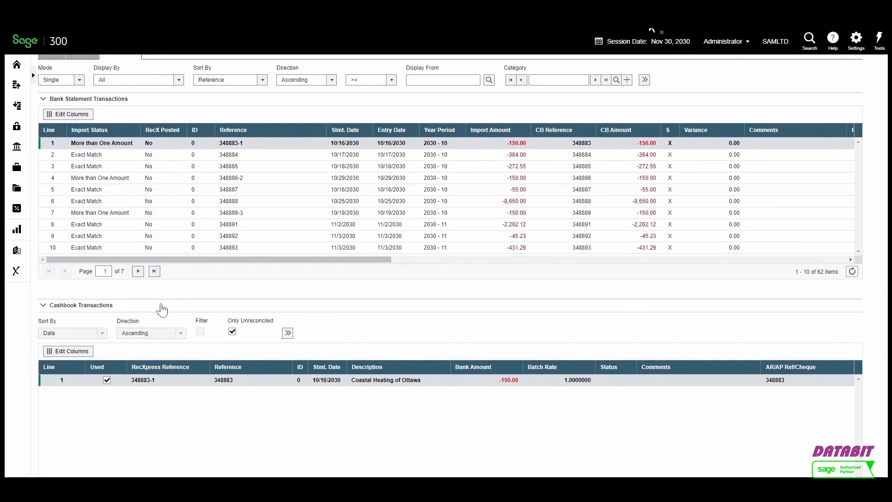
{"action": "scroll", "coordinate": [161, 308], "scroll_direction": "up", "scroll_amount": 2}
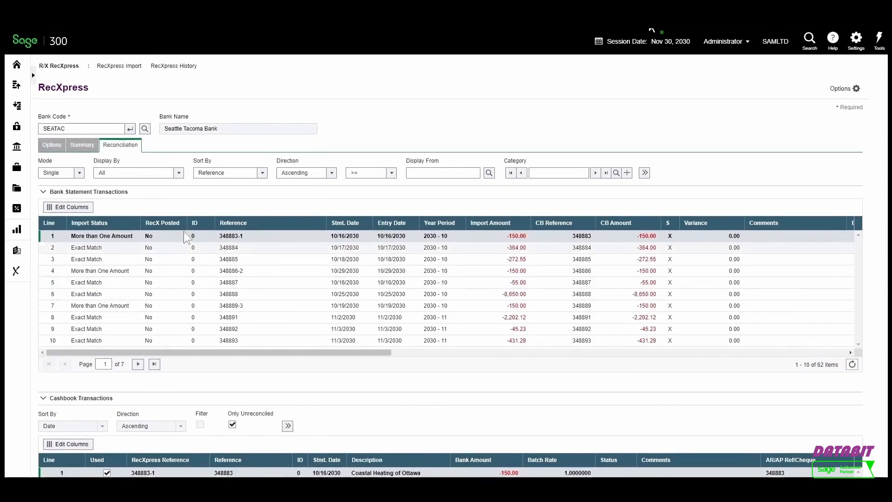
{"action": "left_click", "coordinate": [179, 172]}
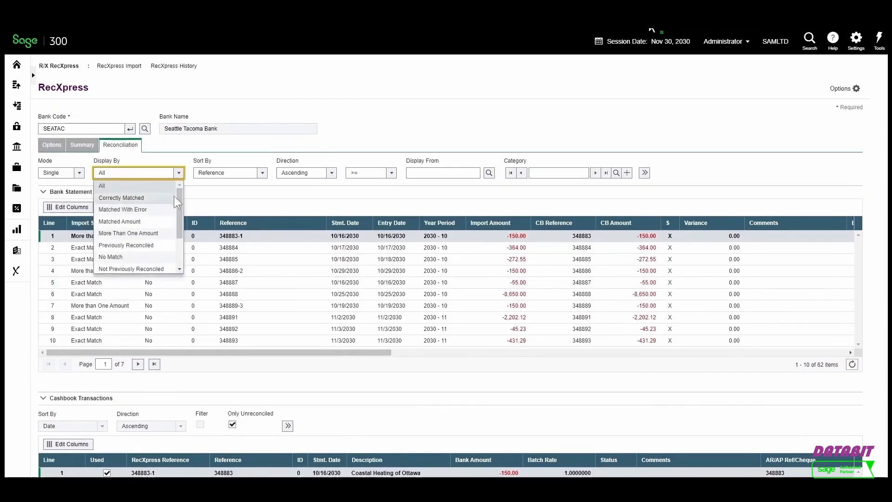
{"action": "left_click", "coordinate": [174, 196]}
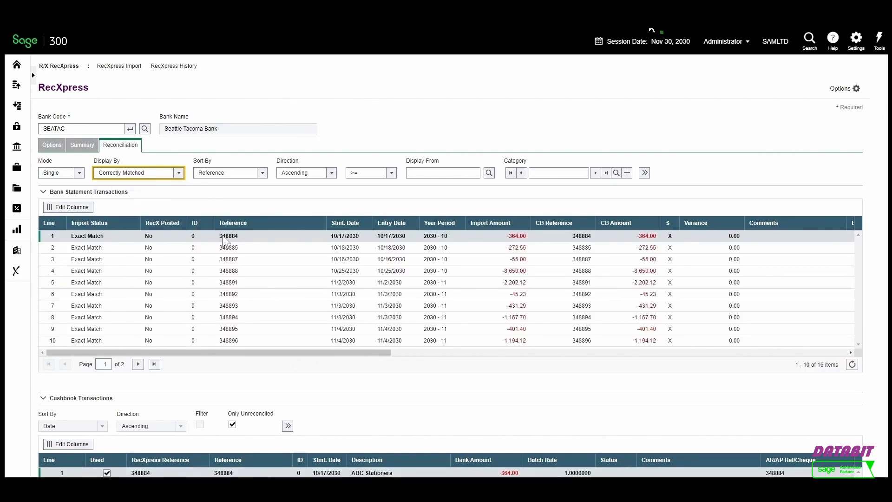
{"action": "left_click", "coordinate": [225, 250]}
{"action": "scroll", "coordinate": [225, 249], "scroll_direction": "down", "scroll_amount": 2}
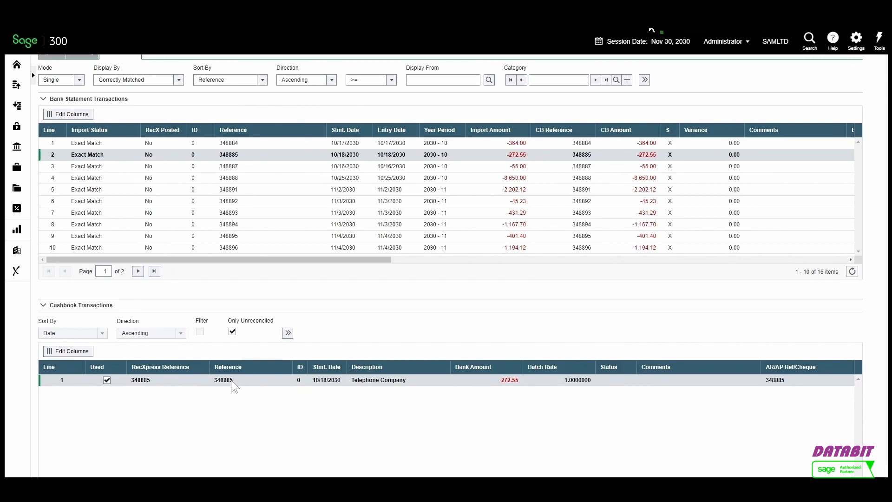
{"action": "scroll", "coordinate": [231, 380], "scroll_direction": "up", "scroll_amount": 2}
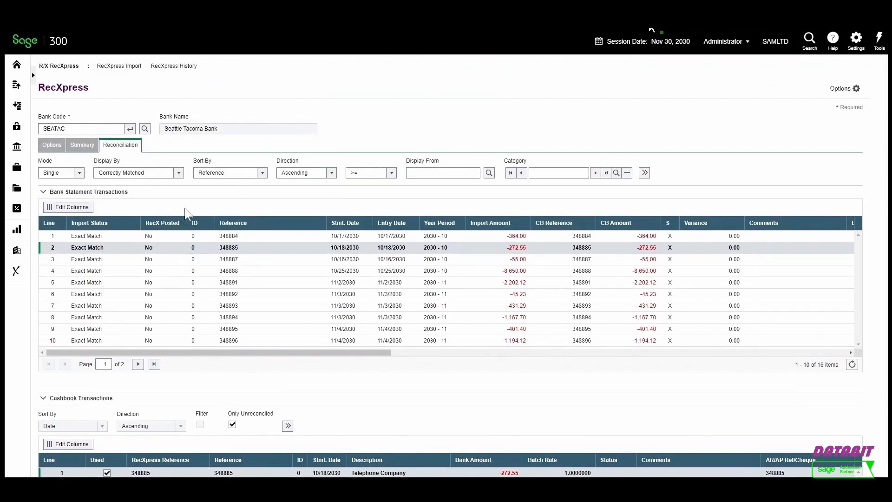
Display More Than One Amount transactions and inspect the second line's cashbook match
{"action": "left_click", "coordinate": [178, 172]}
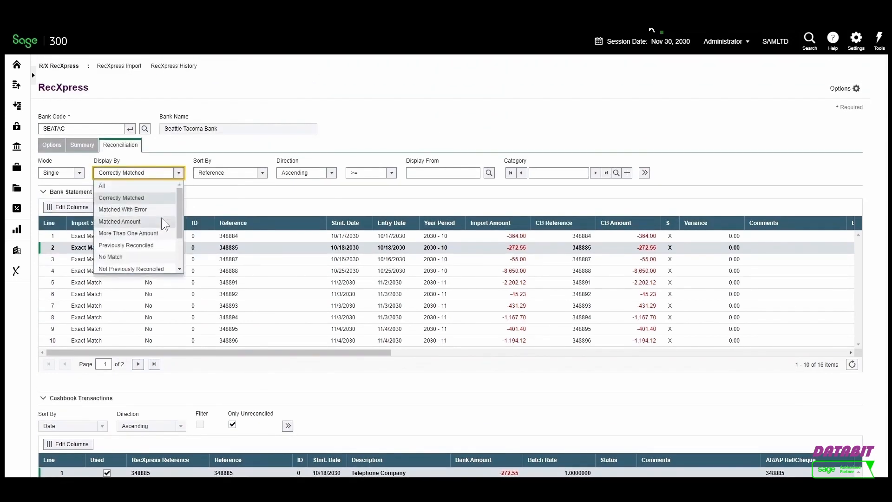
{"action": "left_click", "coordinate": [164, 233]}
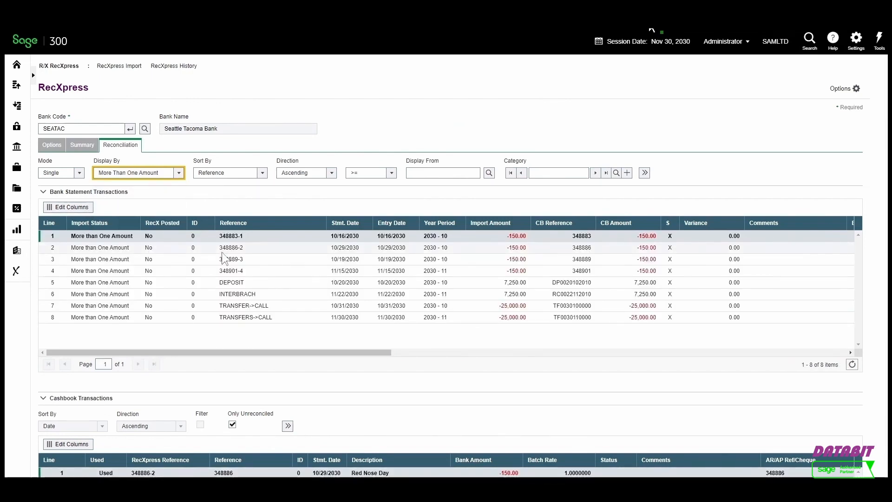
{"action": "scroll", "coordinate": [223, 255], "scroll_direction": "down", "scroll_amount": 2}
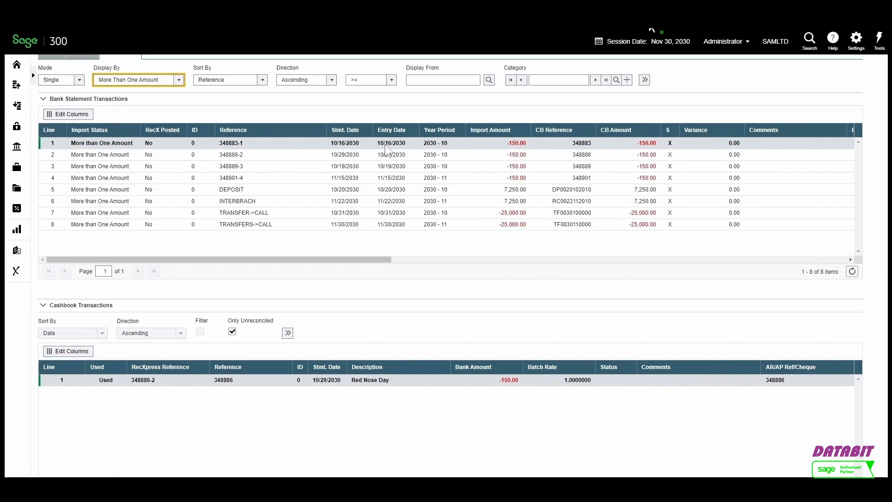
{"action": "left_click", "coordinate": [473, 154]}
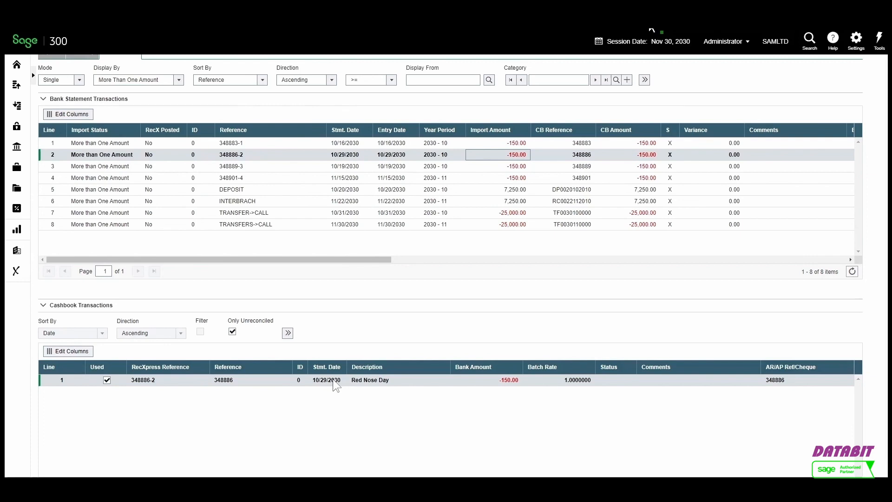
{"action": "scroll", "coordinate": [333, 380], "scroll_direction": "up", "scroll_amount": 3}
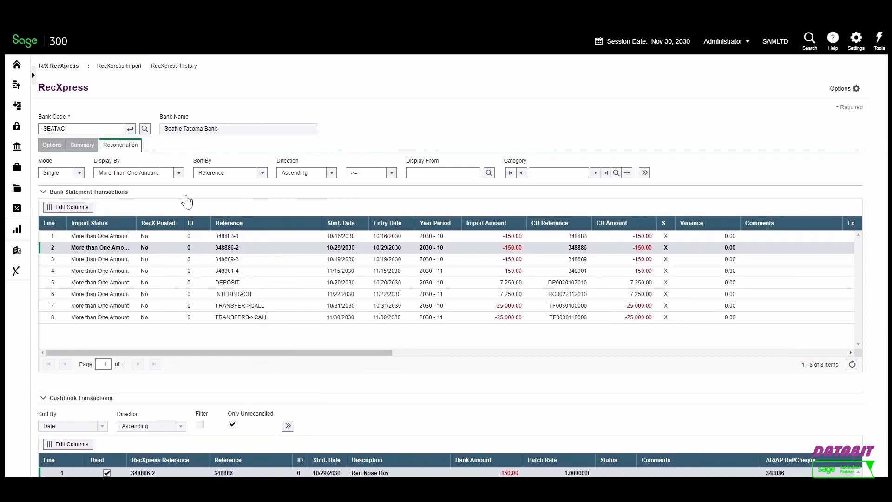
Filter the bank statement transactions by Matched With Error, then by No Match
{"action": "left_click", "coordinate": [180, 174]}
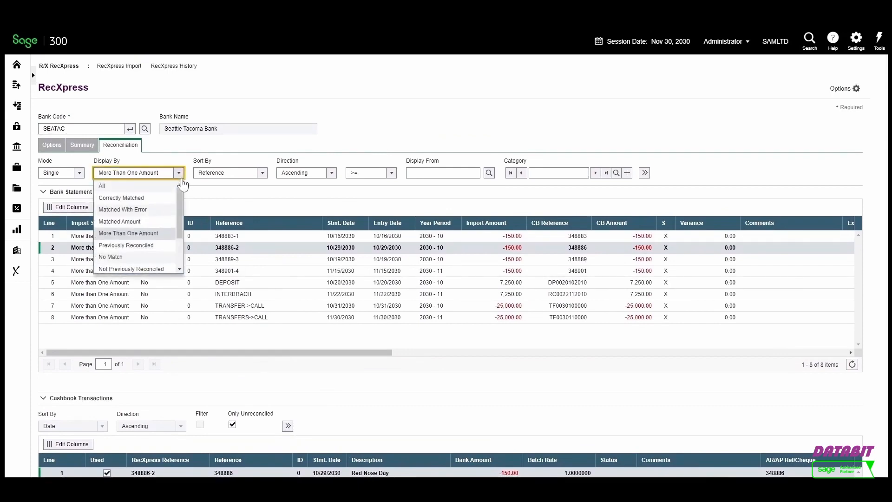
{"action": "left_click", "coordinate": [166, 209]}
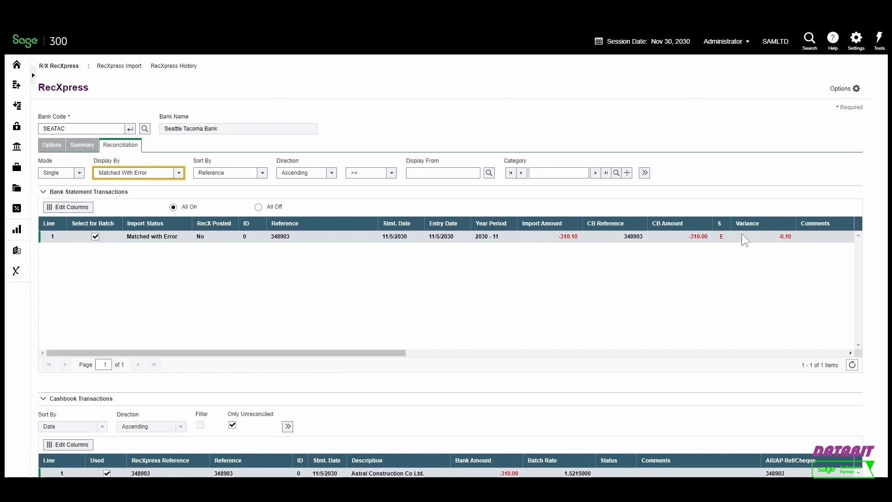
{"action": "left_click", "coordinate": [178, 173]}
{"action": "left_click", "coordinate": [165, 231]}
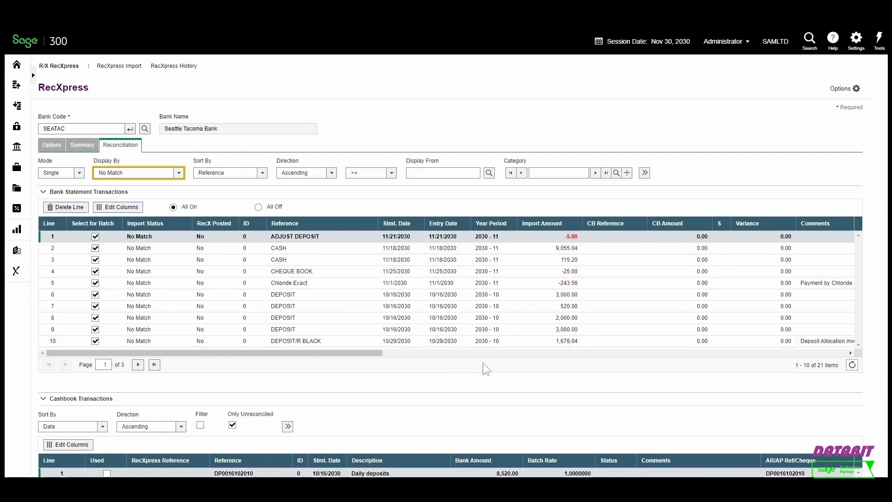
Collapse the cashbook transactions and renumber all the selected No Match entries
{"action": "left_click", "coordinate": [467, 398]}
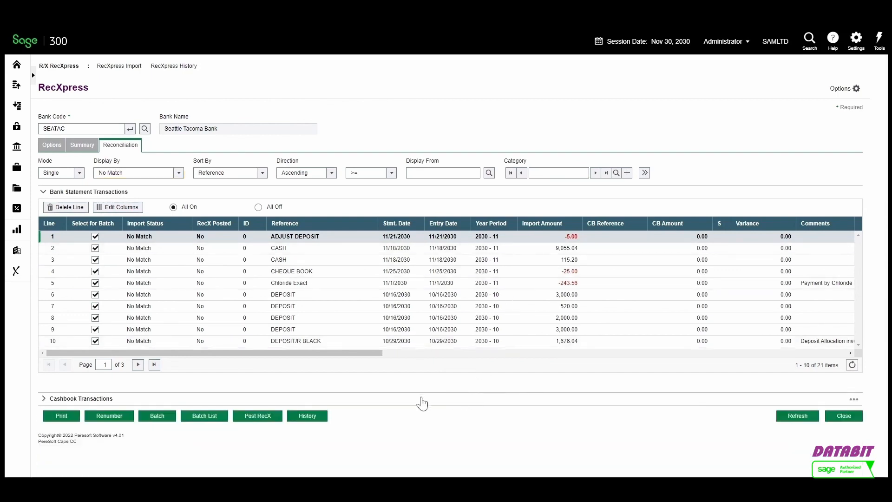
{"action": "left_click", "coordinate": [112, 413]}
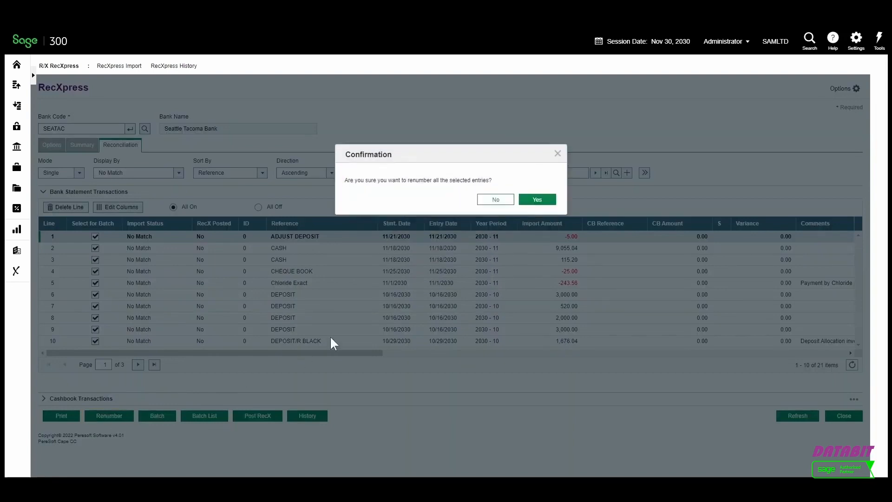
{"action": "left_click", "coordinate": [536, 200]}
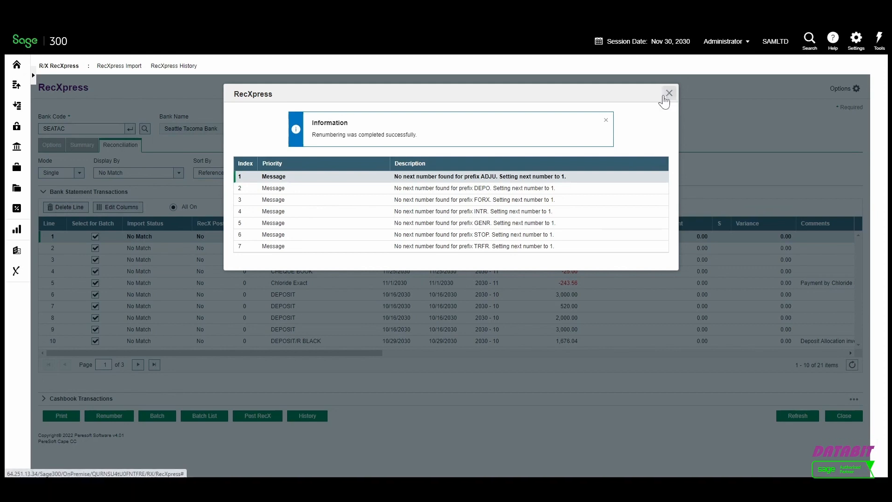
{"action": "left_click", "coordinate": [663, 98]}
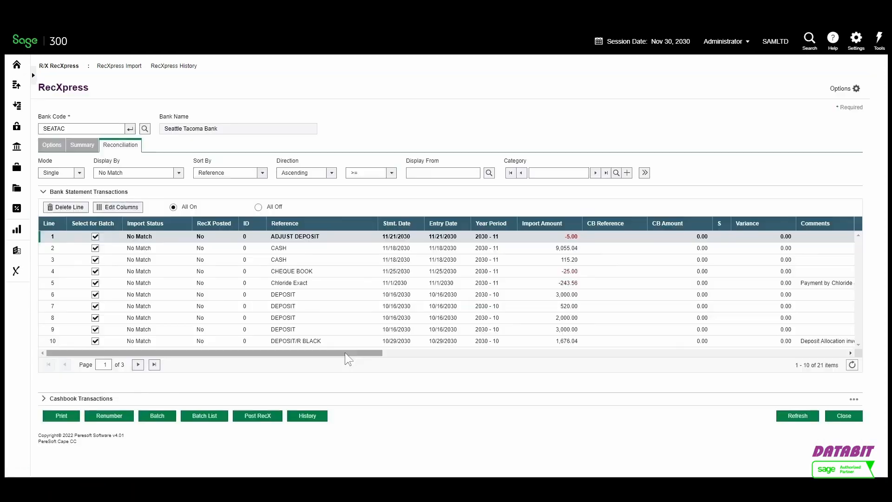
Open the cashbook batch list and set batch 000008's Ready To Post option to Yes
{"action": "left_click_drag", "start_coordinate": [345, 352], "coordinate": [482, 361]}
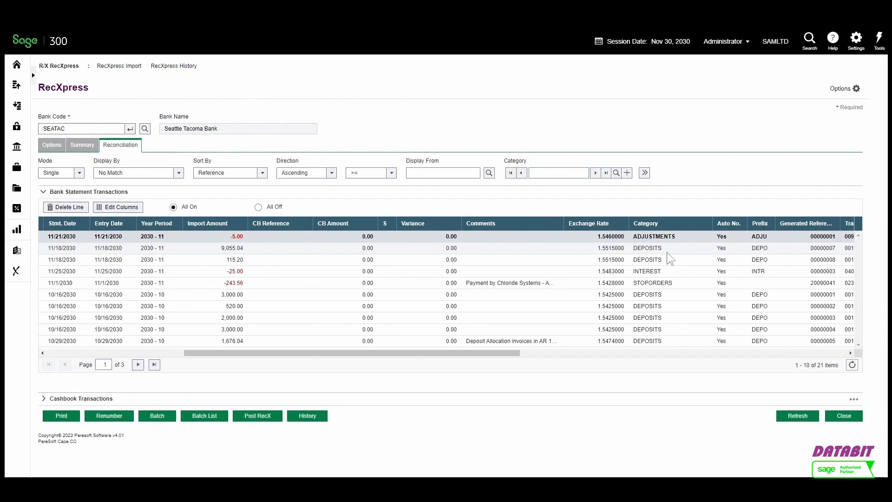
{"action": "scroll", "coordinate": [667, 252], "scroll_direction": "right", "scroll_amount": 1}
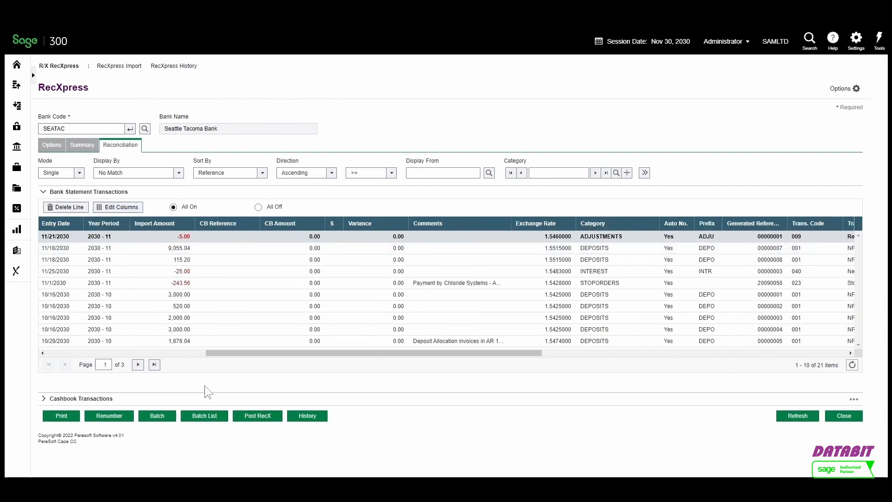
{"action": "left_click", "coordinate": [210, 413]}
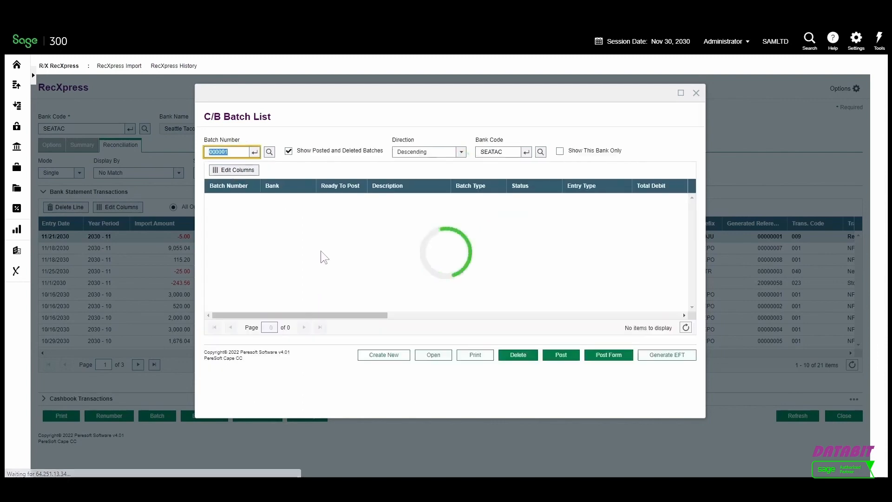
{"action": "left_click", "coordinate": [325, 199]}
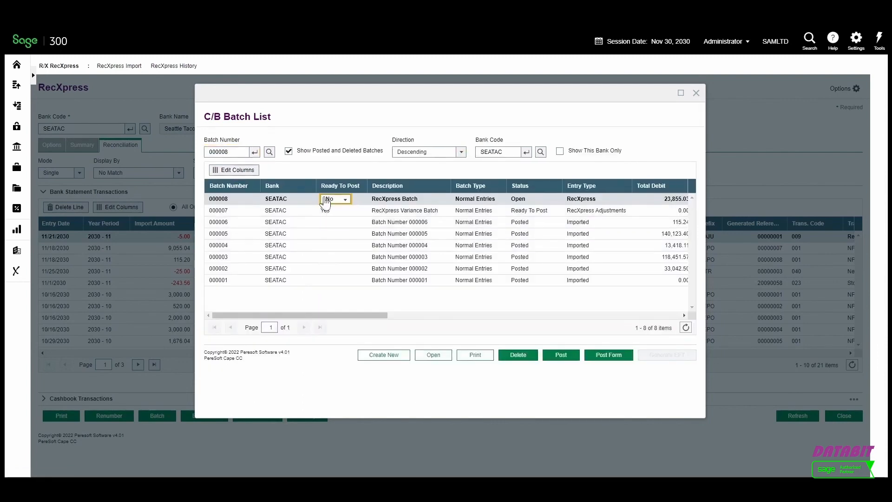
{"action": "left_click", "coordinate": [325, 200]}
{"action": "left_click", "coordinate": [326, 220]}
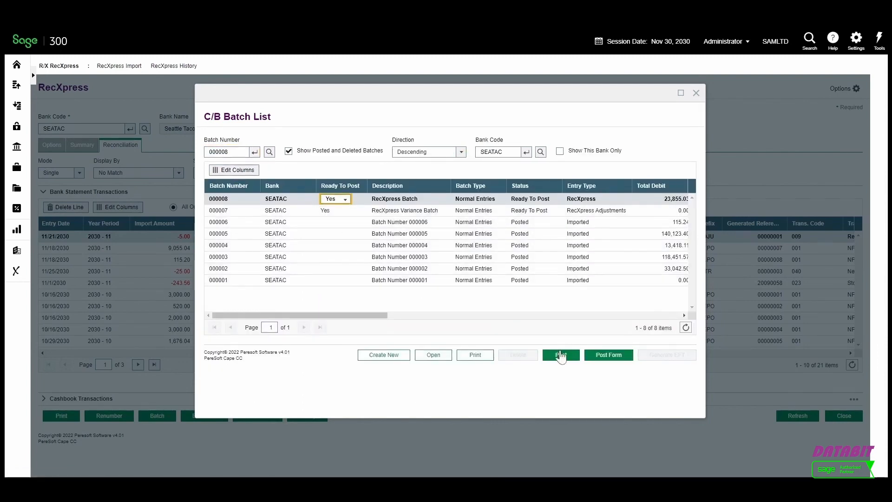
Post cashbook batches 000007 to 000008 with no reconciliation on posting, then close the batch list
{"action": "left_click", "coordinate": [561, 355]}
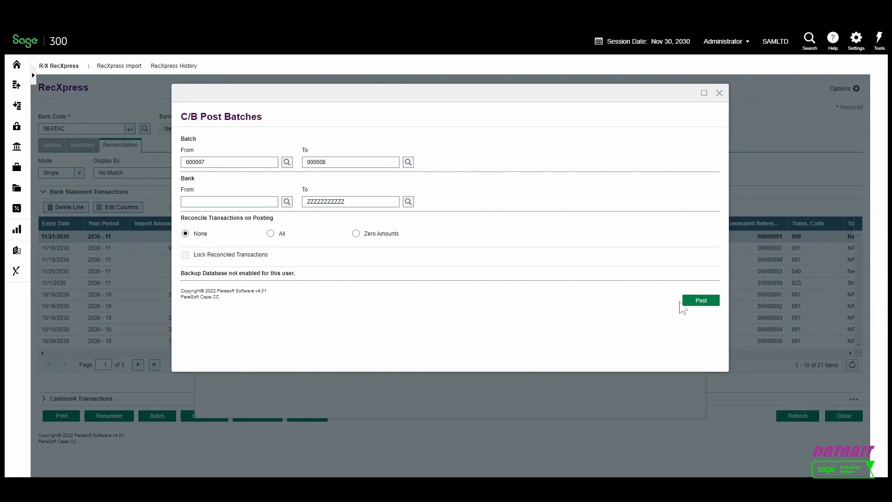
{"action": "left_click", "coordinate": [692, 301]}
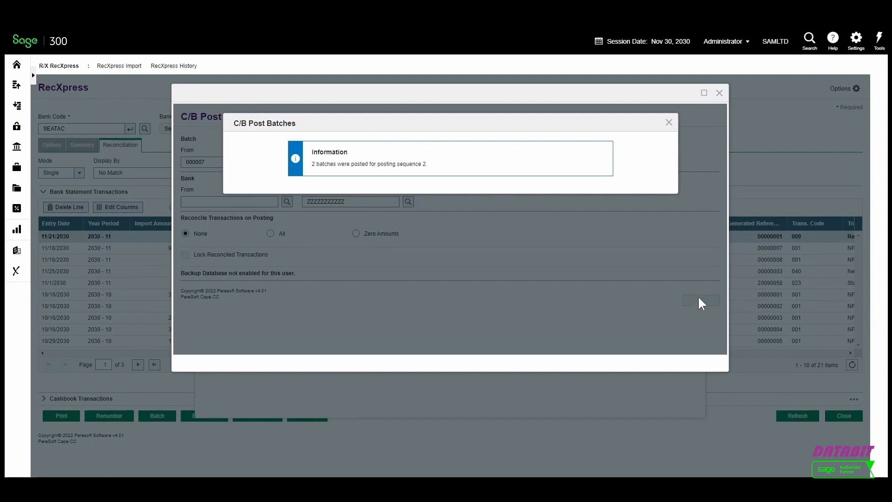
{"action": "left_click", "coordinate": [719, 92]}
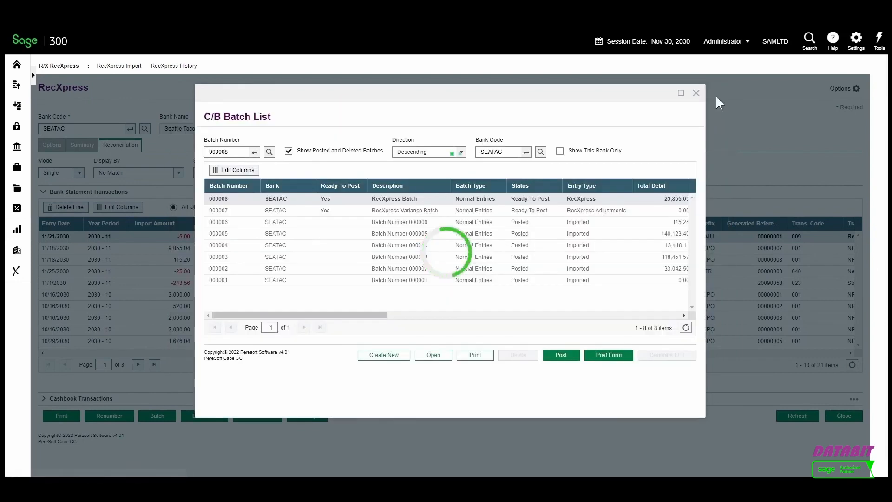
{"action": "left_click", "coordinate": [696, 89]}
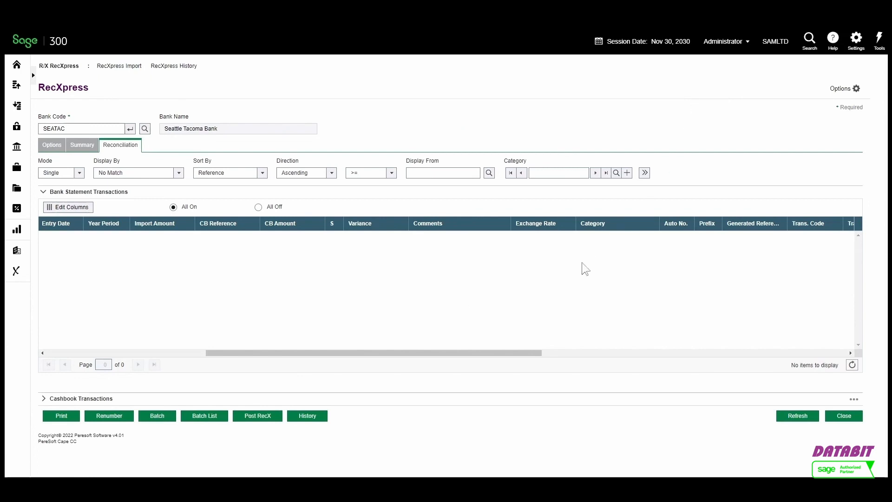
Post the RecXpress reconciliation to update the cashbook and RecXpress history
{"action": "left_click", "coordinate": [268, 419]}
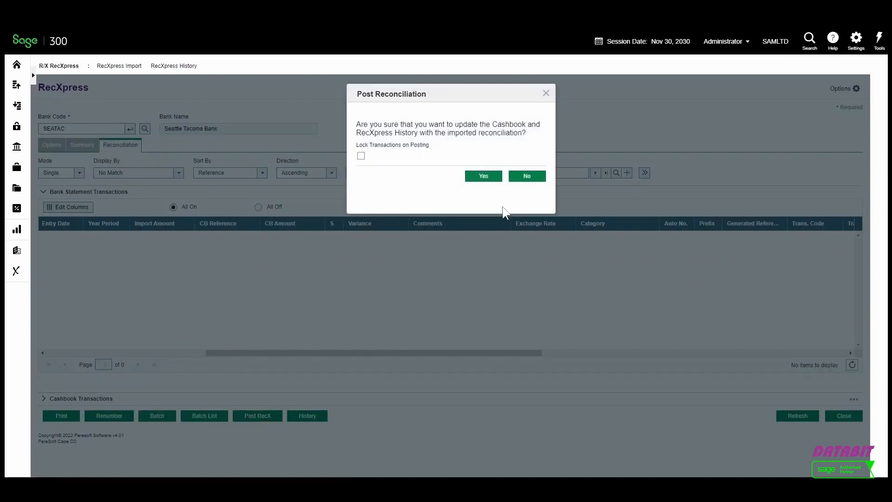
{"action": "left_click", "coordinate": [492, 182]}
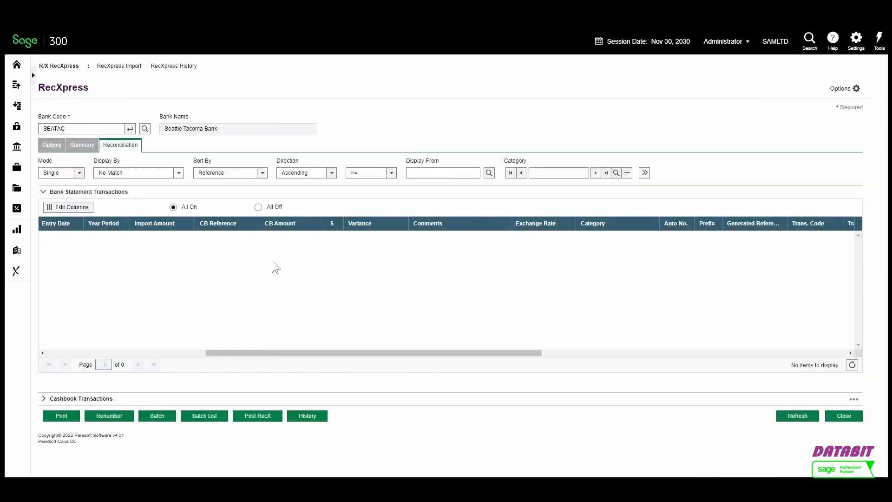
Open C/B Bank Reconciliation to review the reconciled cashbook entries for the bank
{"action": "left_click", "coordinate": [17, 250]}
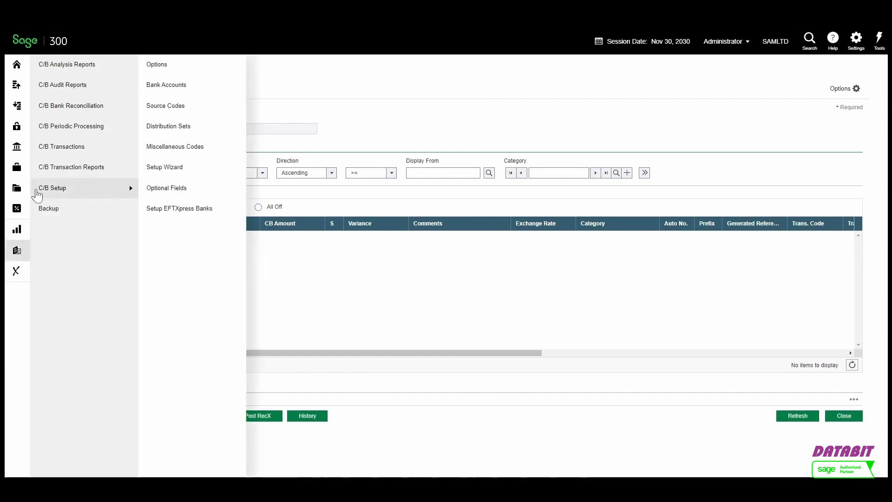
{"action": "mouse_move", "coordinate": [81, 112]}
{"action": "left_click", "coordinate": [171, 68]}
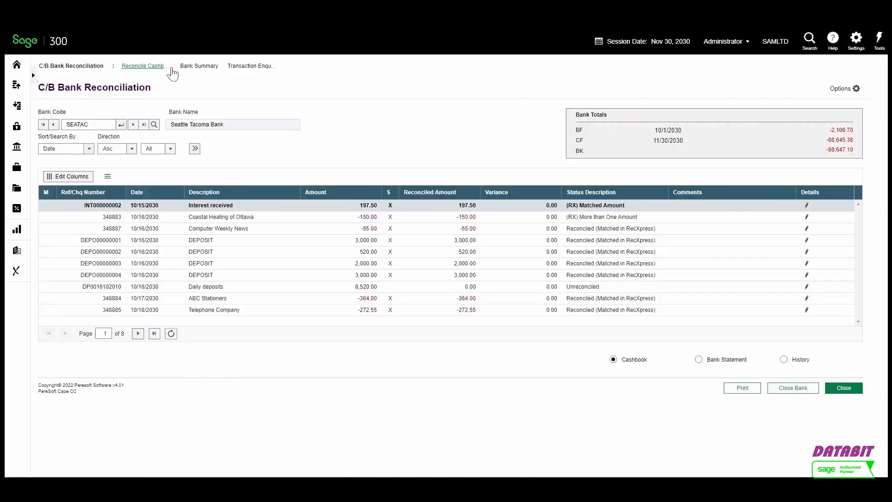